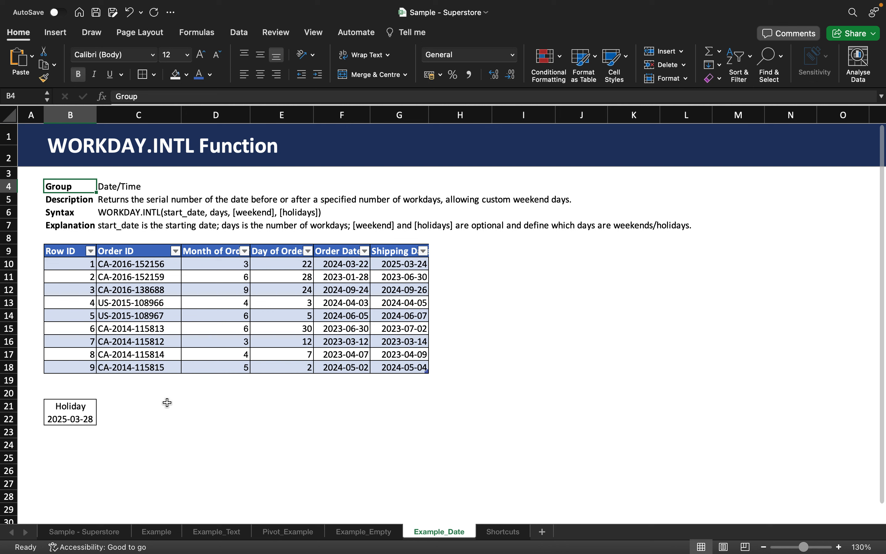
# In D21, start a WORKDAY.INTL formula using G10 as the start date and 14 as the number of workdays.
pyautogui.click(158, 406)
pyautogui.click(200, 416)
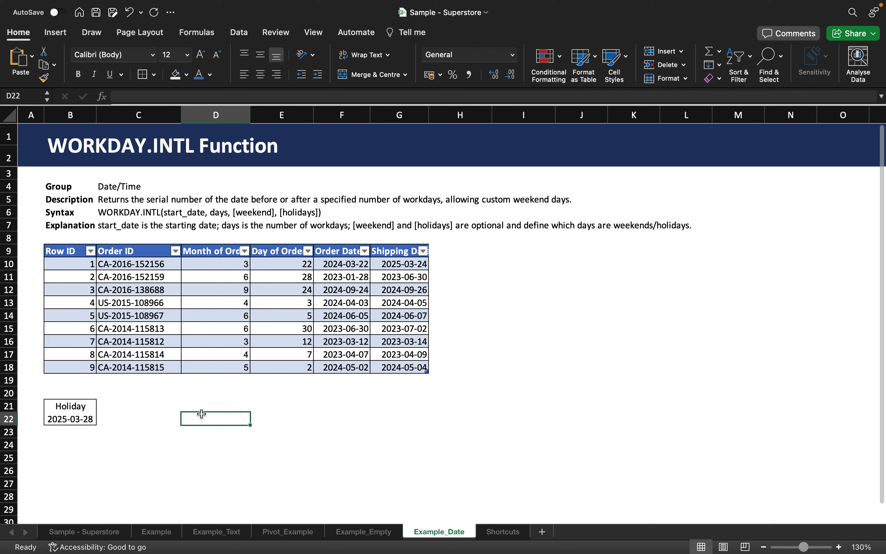
pyautogui.click(205, 406)
pyautogui.write('=')
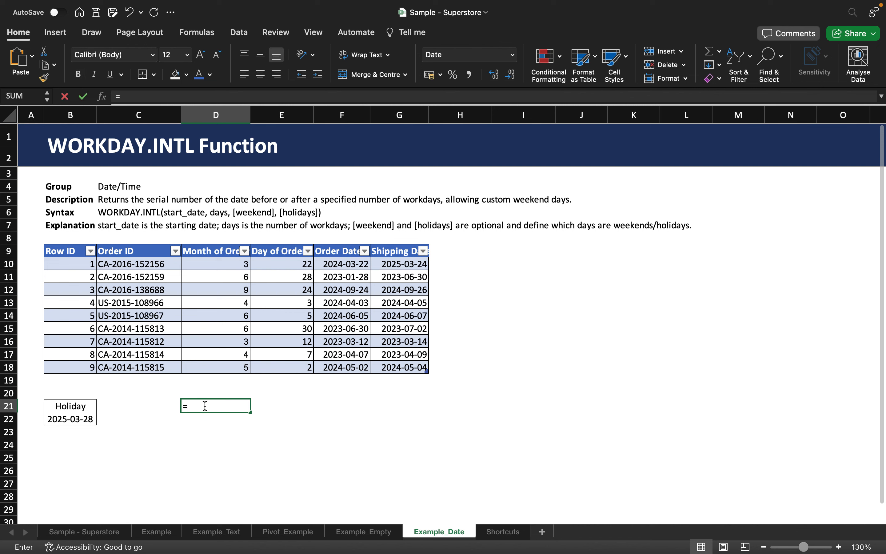
pyautogui.write('WORKDA')
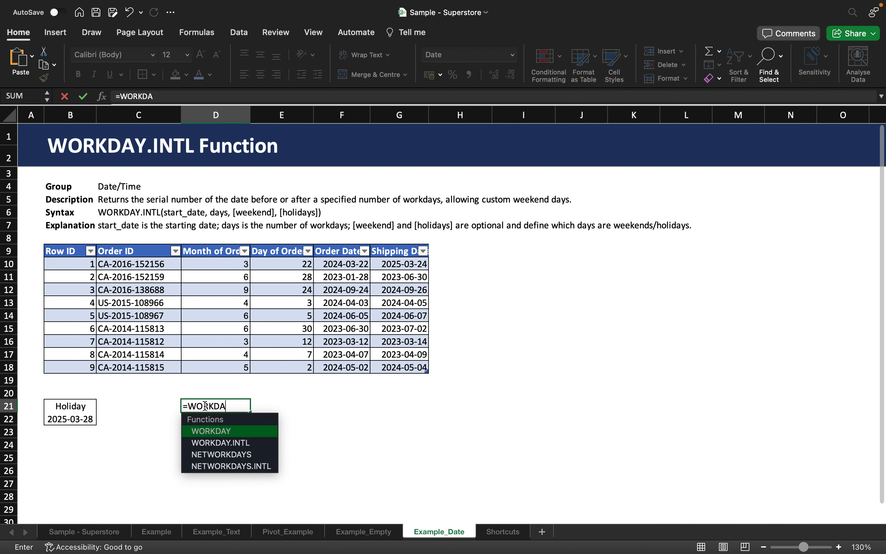
pyautogui.write('Y.')
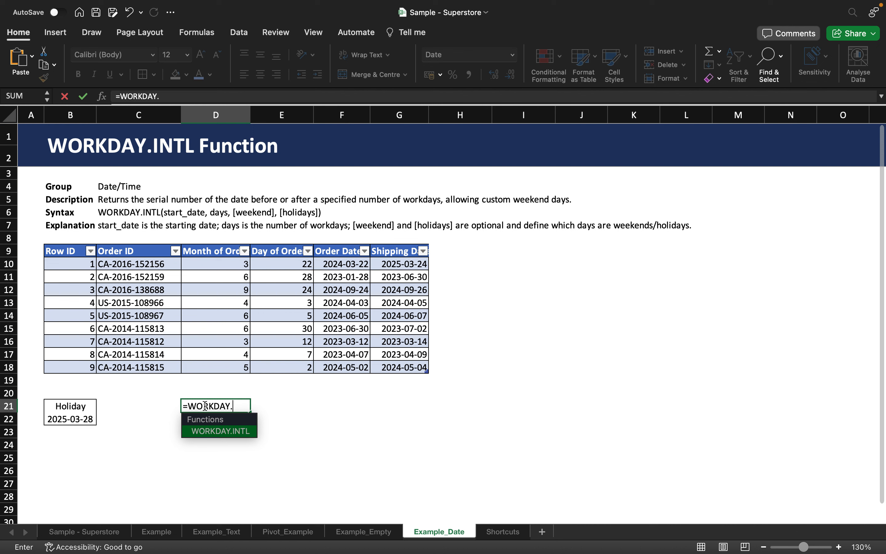
pyautogui.write('INTL(')
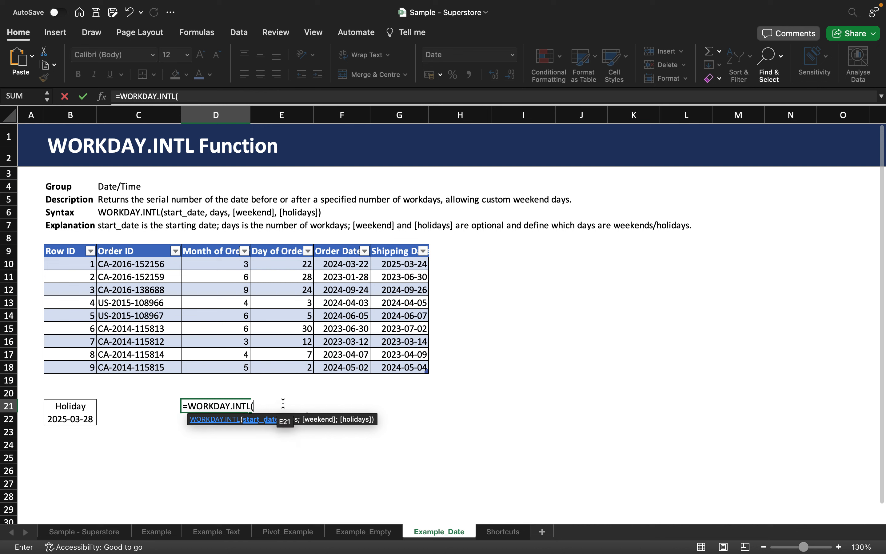
pyautogui.click(397, 263)
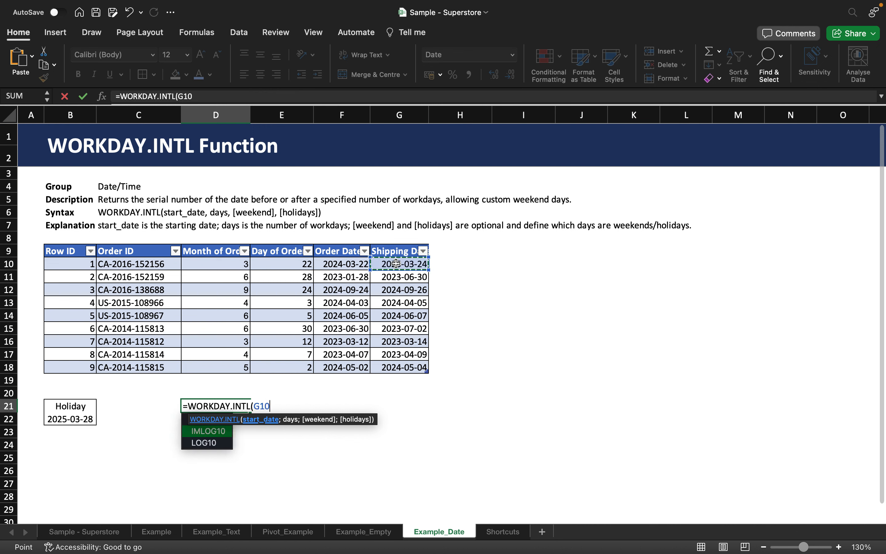
pyautogui.write(';14')
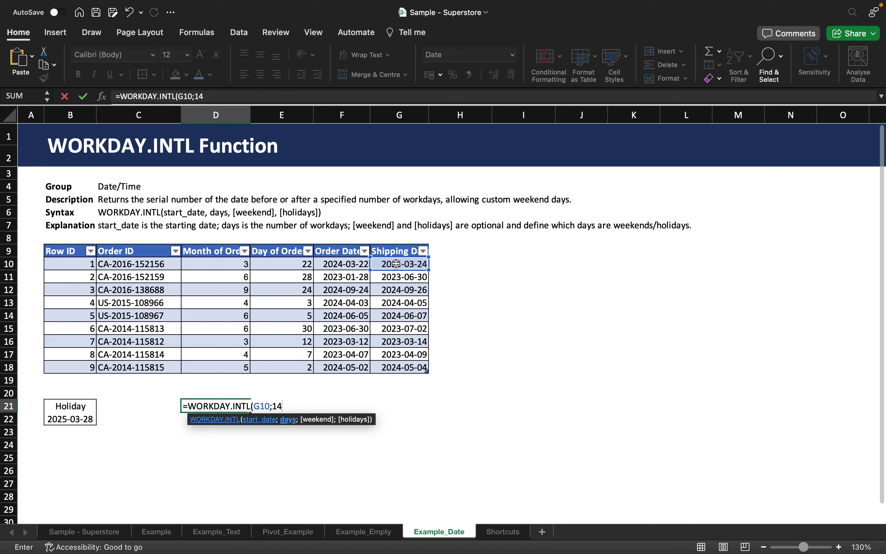
pyautogui.write(';1')
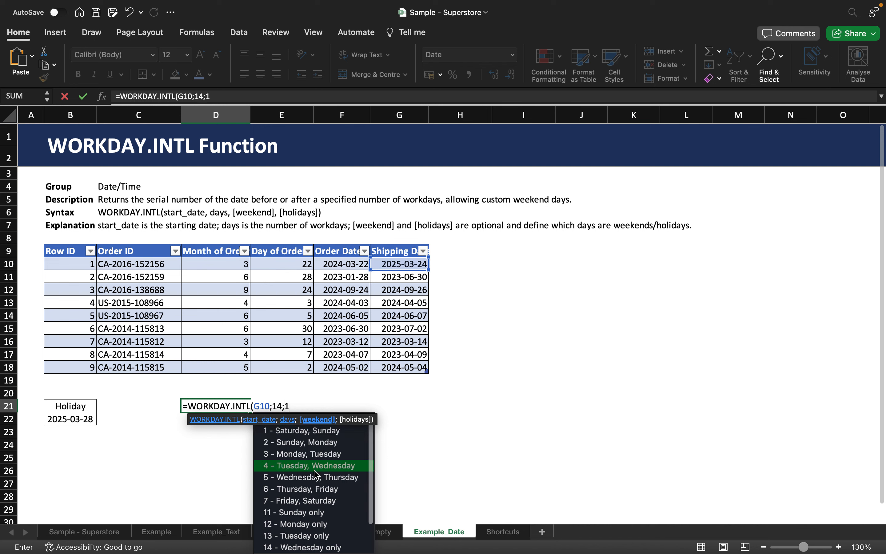
# Set the weekend argument to 1 (Saturday, Sunday), use B22 as the holidays, and finish the formula.
pyautogui.scroll(-3, 308, 476)
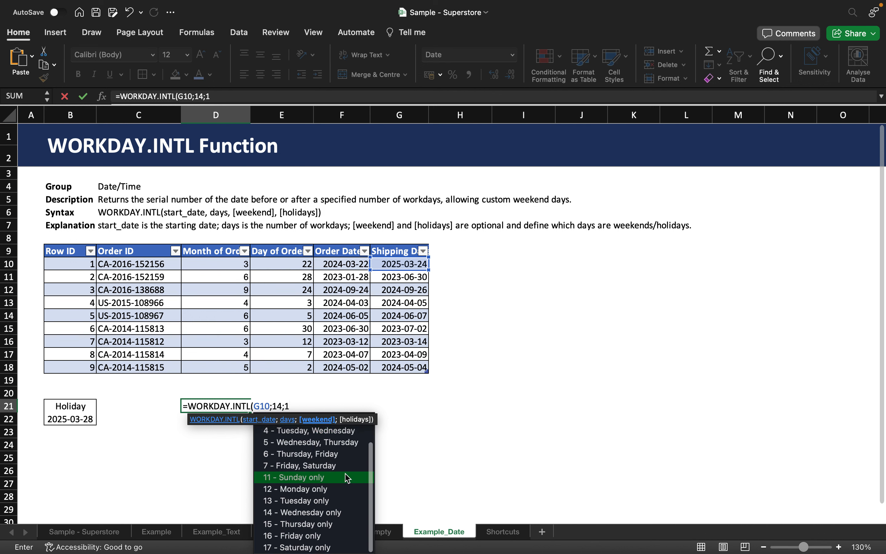
pyautogui.scroll(3, 317, 499)
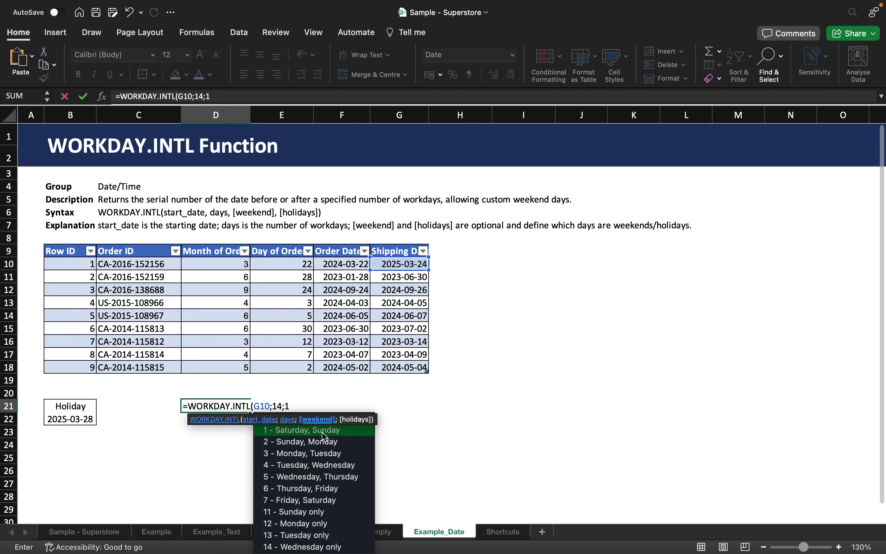
pyautogui.write(';')
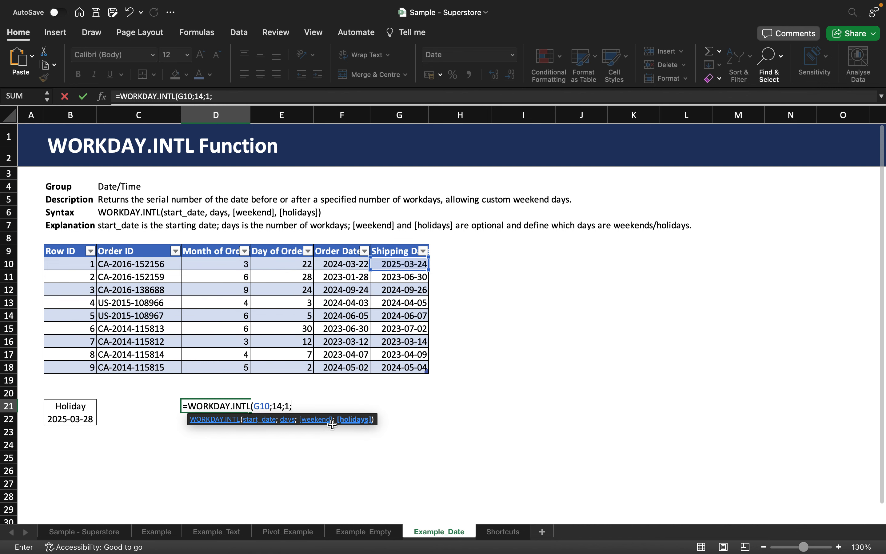
pyautogui.click(86, 419)
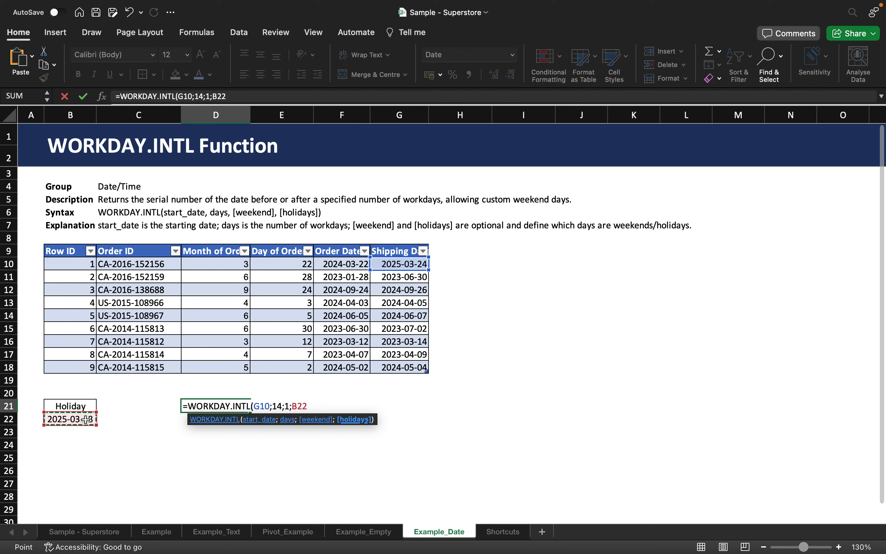
pyautogui.write(')')
pyautogui.press('Return')
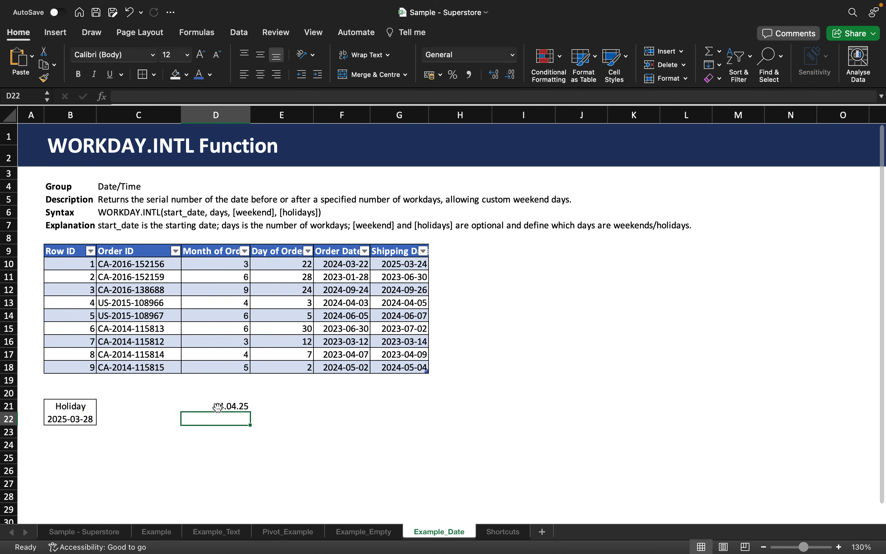
# Copy the date format from G10 onto the result cell D21 with the Format Painter.
pyautogui.click(242, 407)
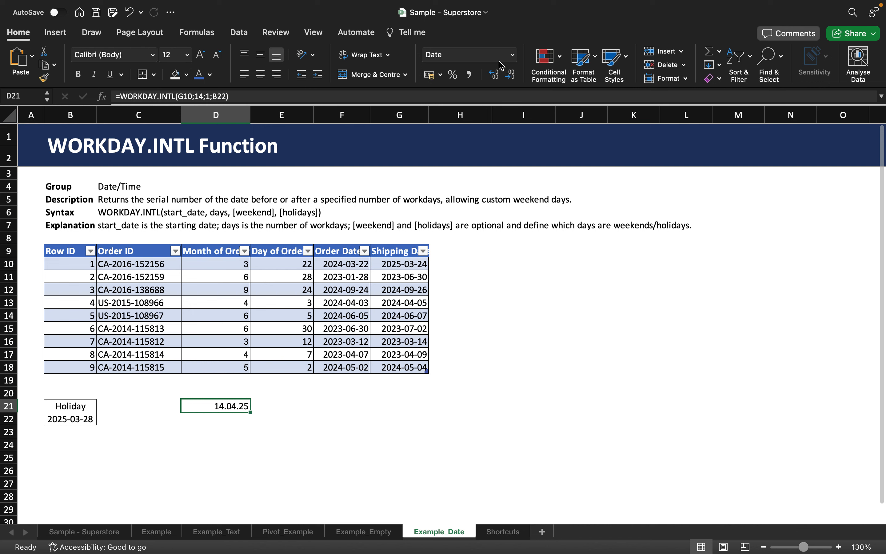
pyautogui.click(410, 267)
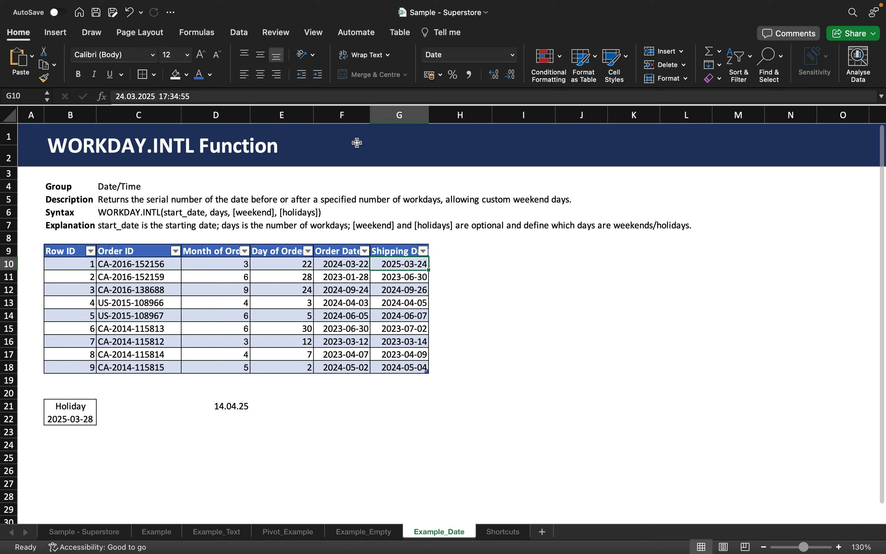
pyautogui.click(497, 54)
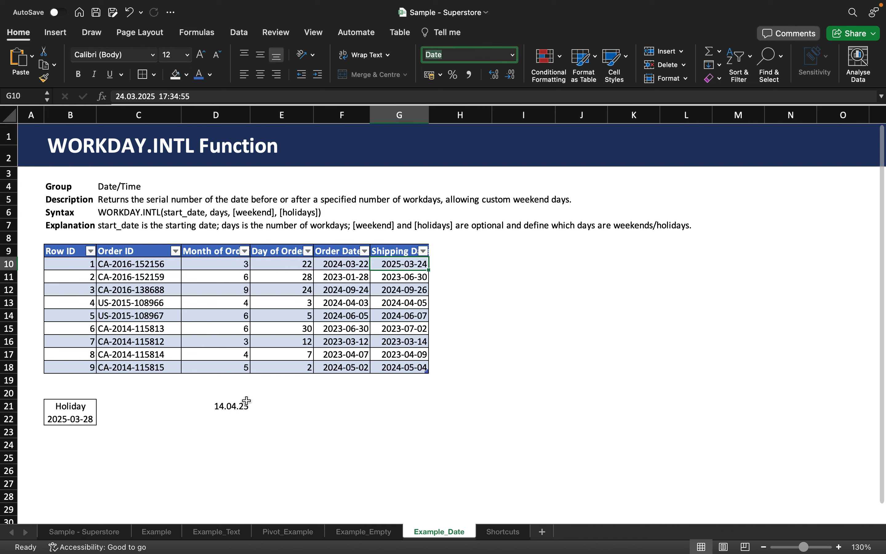
pyautogui.click(384, 263)
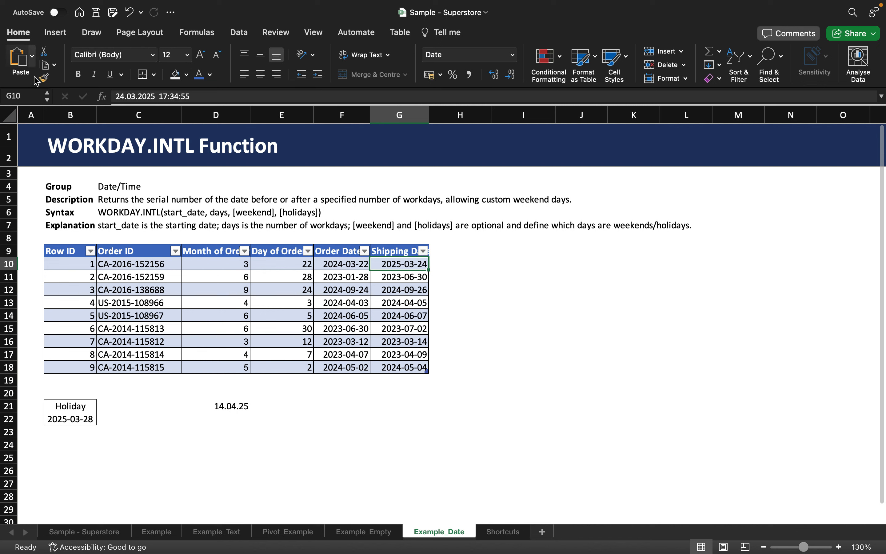
pyautogui.click(44, 77)
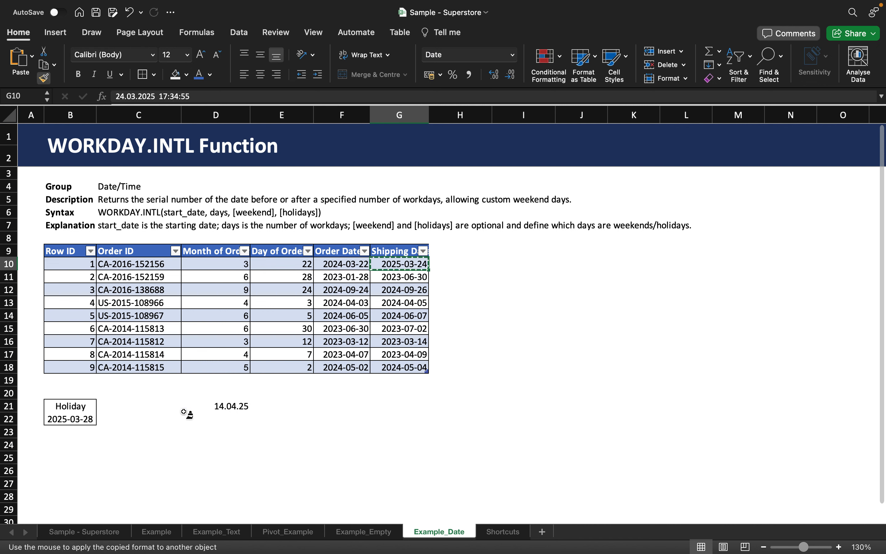
pyautogui.click(227, 405)
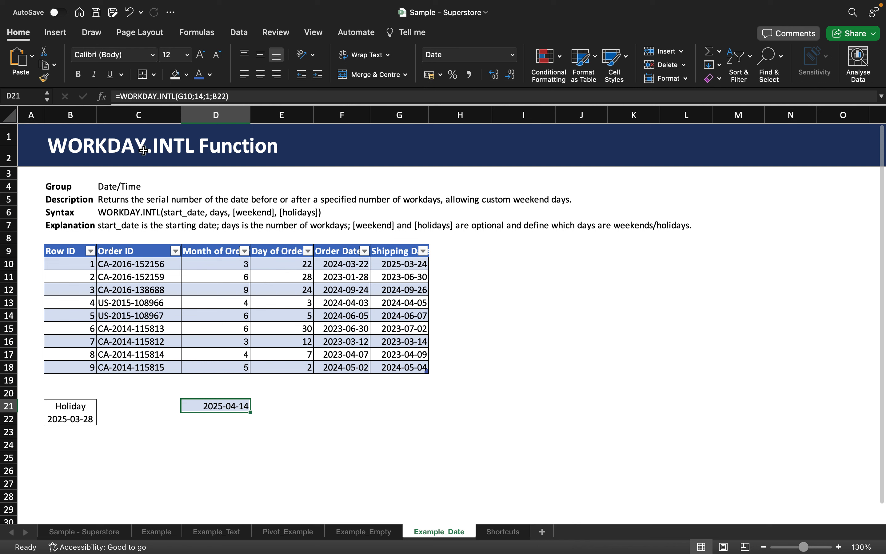
# Remove the fill and borders from D21 that came with the copied format.
pyautogui.click(186, 75)
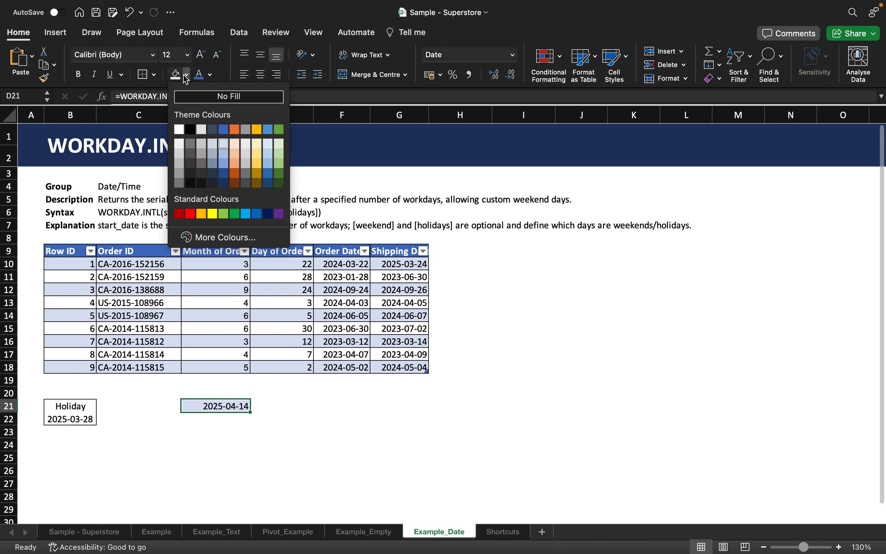
pyautogui.click(185, 75)
pyautogui.click(154, 75)
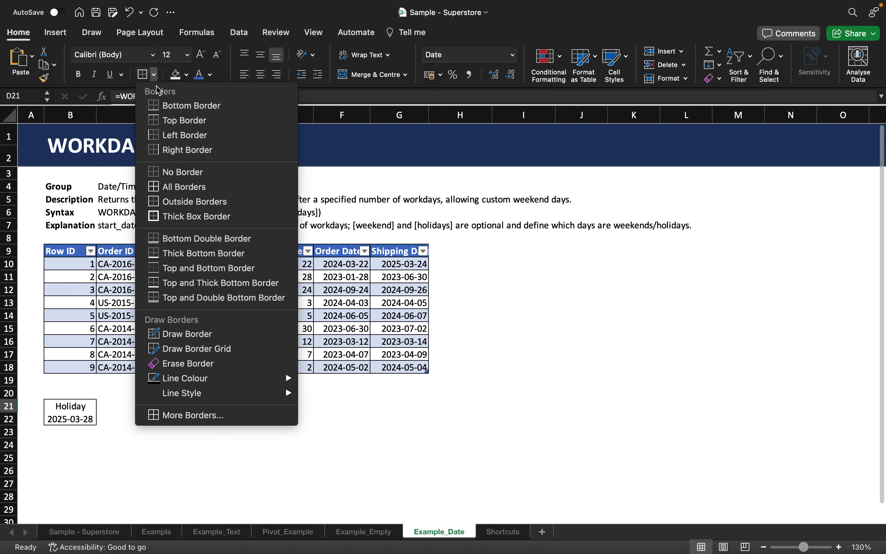
pyautogui.click(162, 173)
pyautogui.click(203, 421)
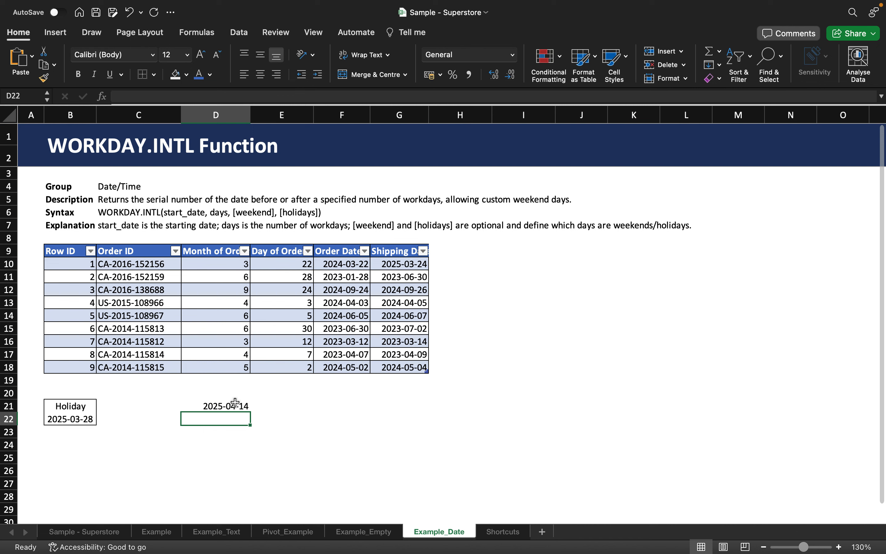
# Edit D21's formula to change the weekend argument to 12 (Monday only).
pyautogui.click(232, 406)
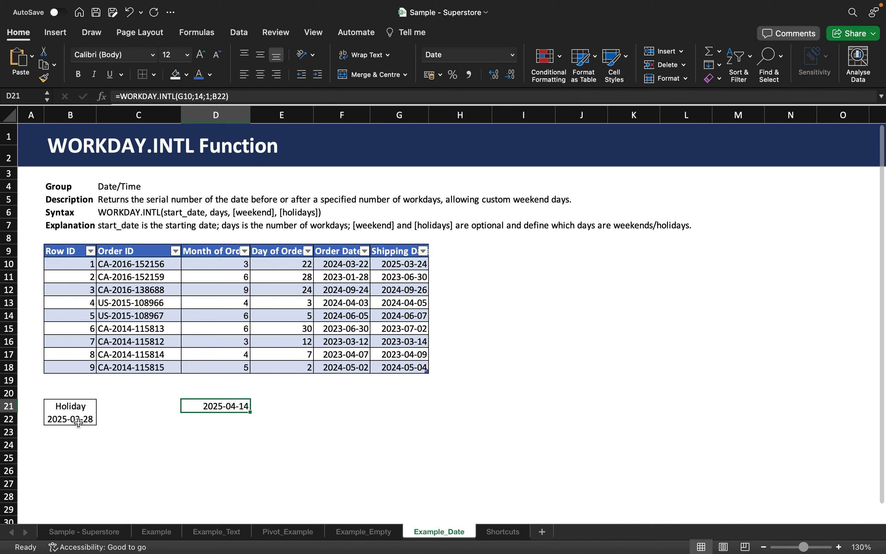
pyautogui.doubleClick(235, 406)
pyautogui.click(287, 406)
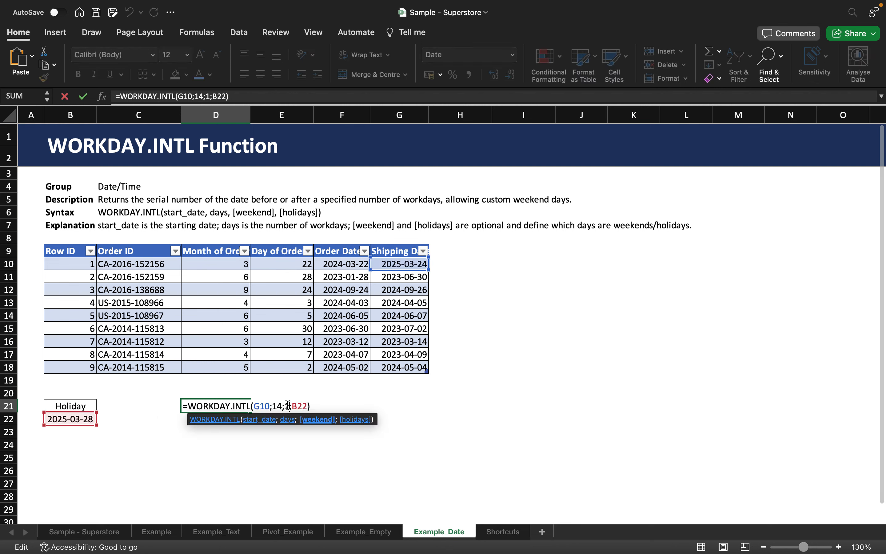
pyautogui.press('BackSpace')
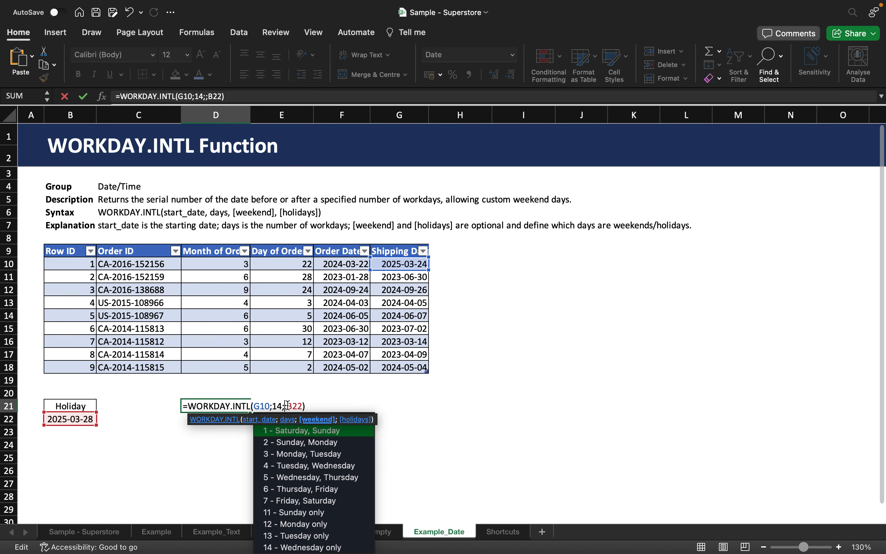
pyautogui.write('12')
pyautogui.press('Return')
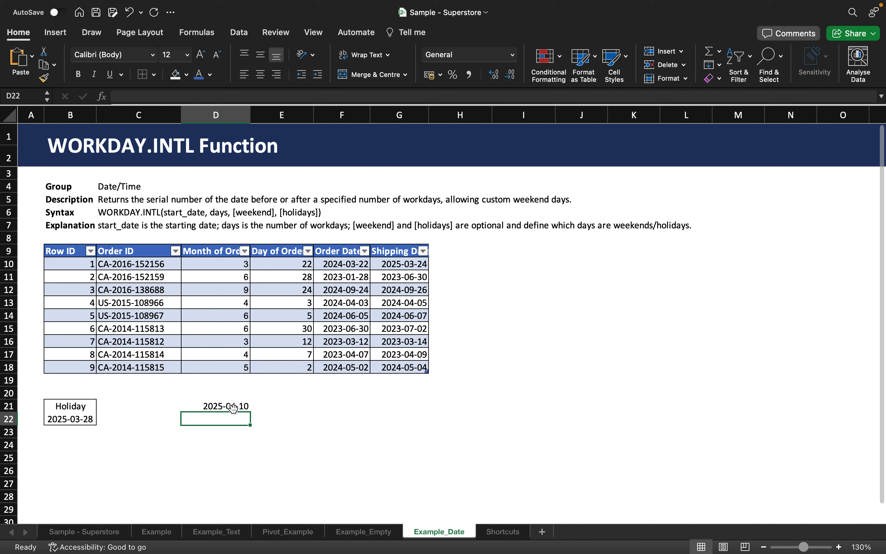